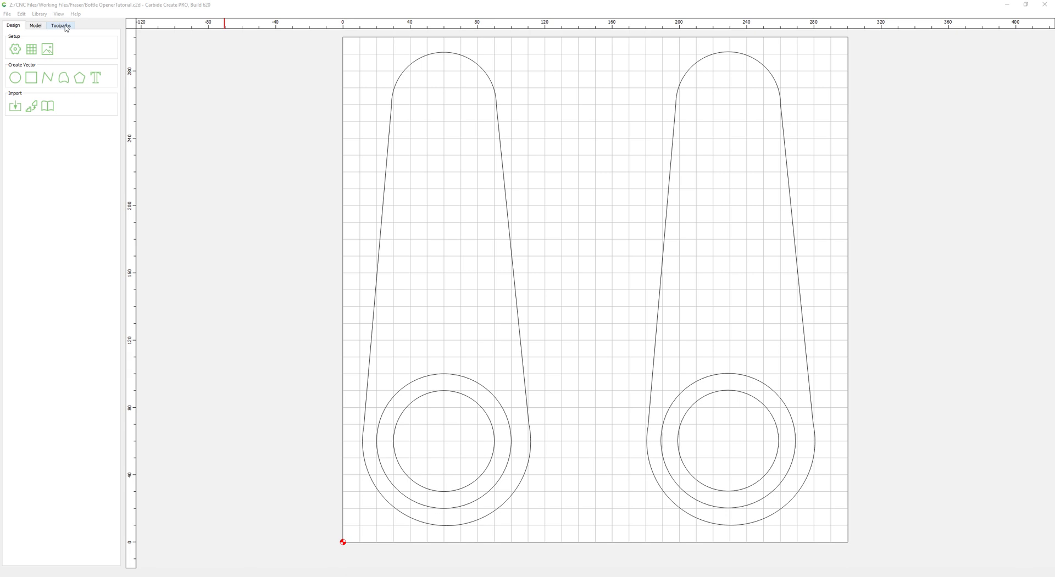
# Start a pocket toolpath on the two innermost circles and assign the #278 End Mill (1/4") from the LongMill-Shapeoko-Softwoodol library.
pyautogui.click(64, 26)
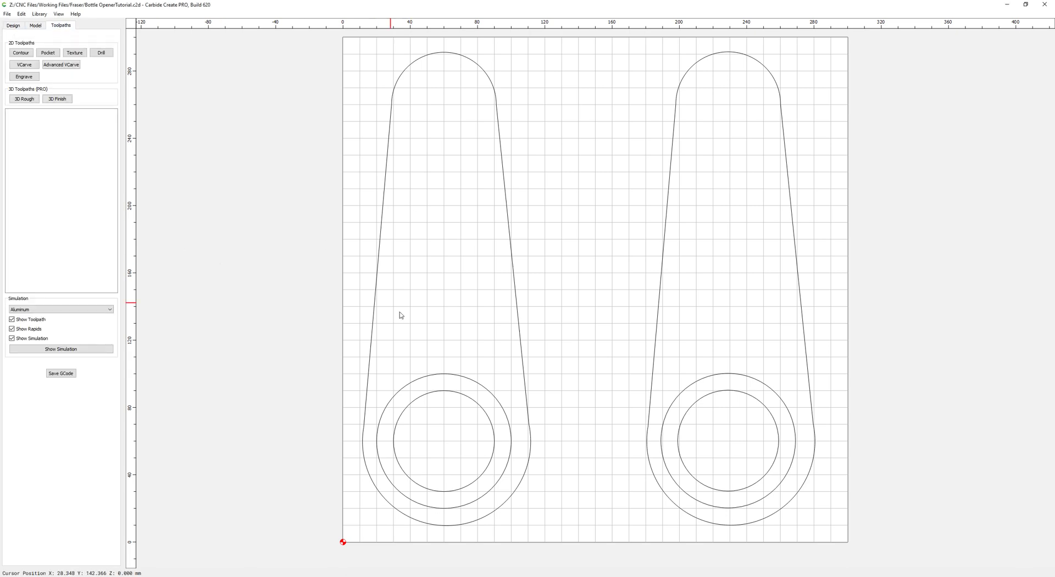
pyautogui.click(462, 395)
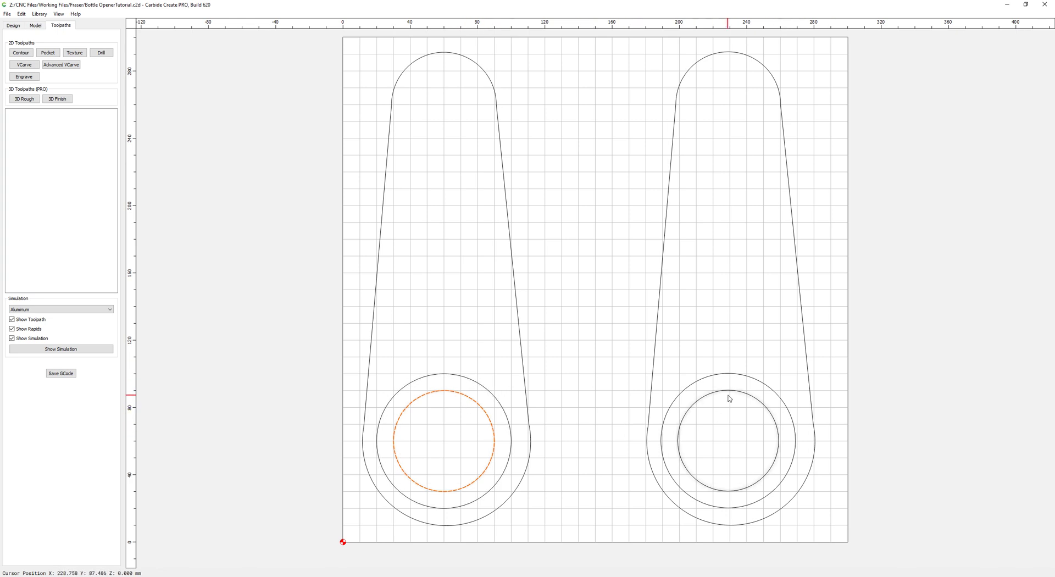
pyautogui.click(46, 54)
pyautogui.click(70, 70)
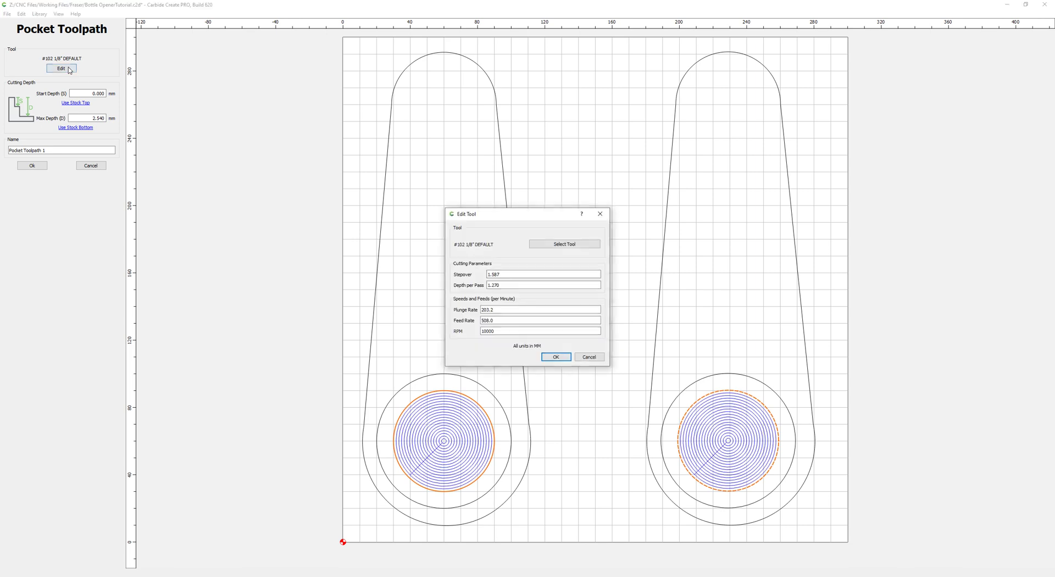
pyautogui.click(571, 246)
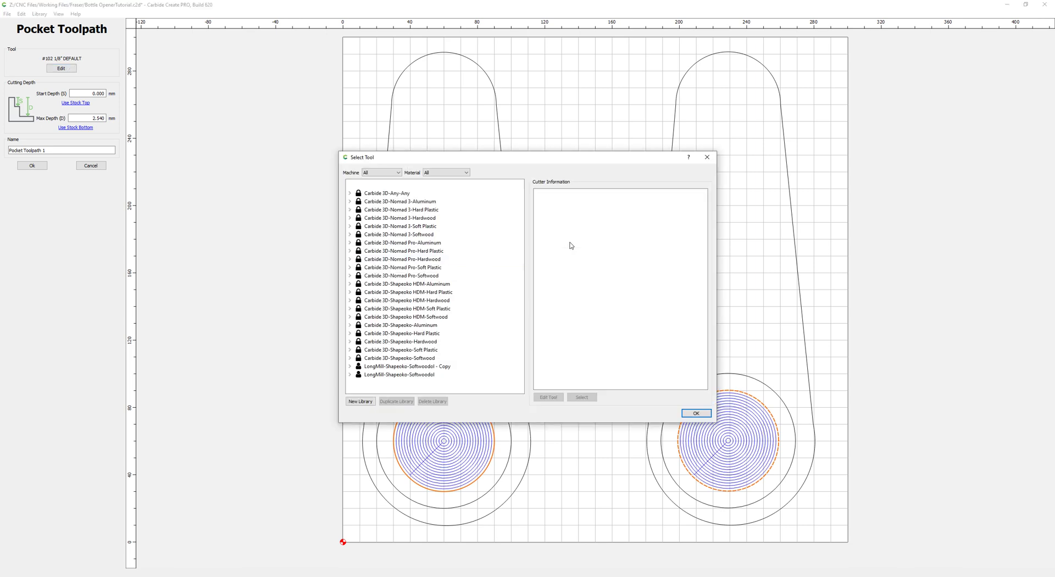
pyautogui.click(351, 374)
pyautogui.scroll(-1, 373, 357)
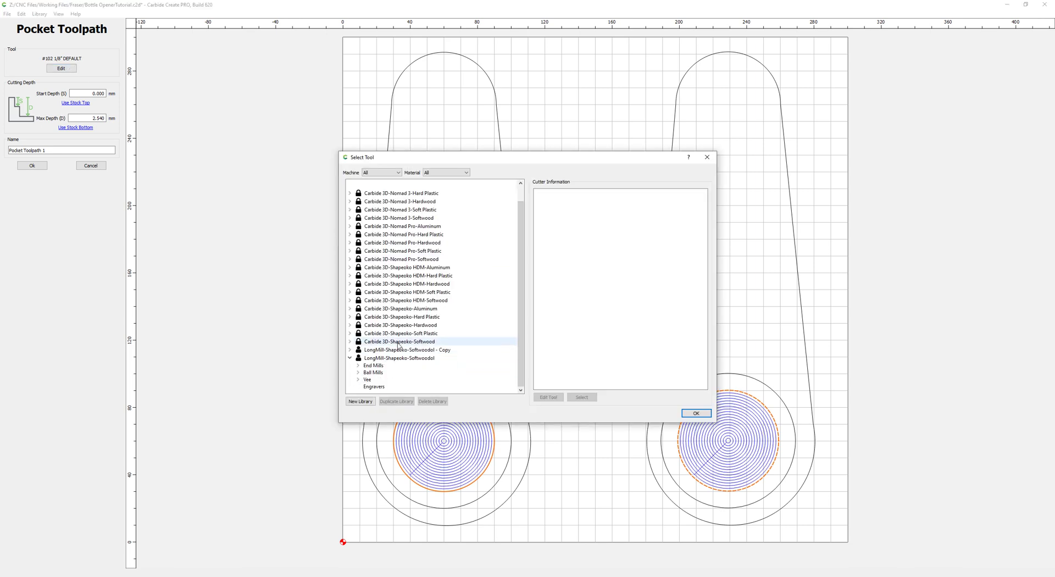
pyautogui.click(360, 367)
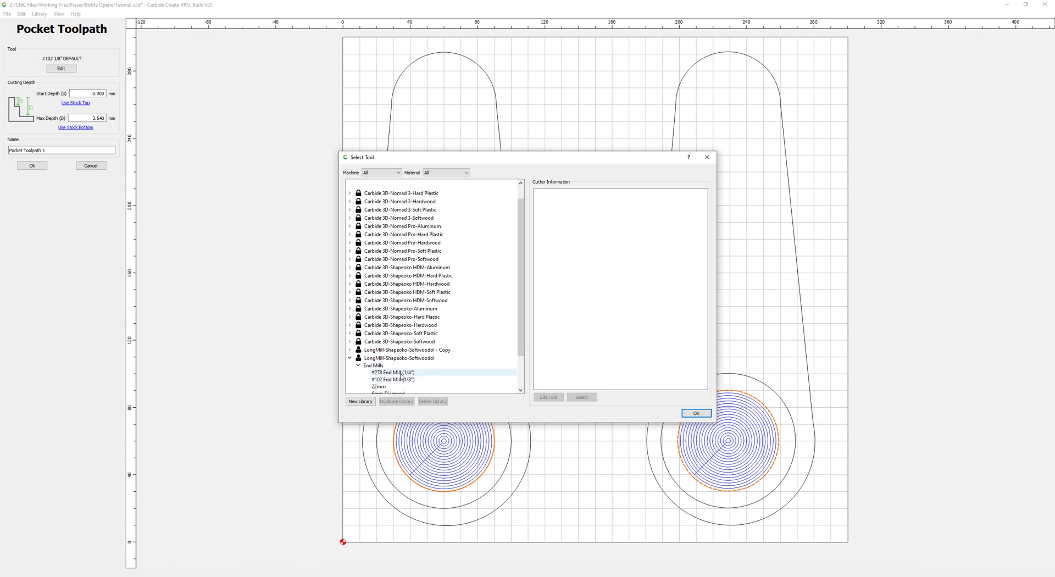
pyautogui.click(402, 373)
pyautogui.click(582, 397)
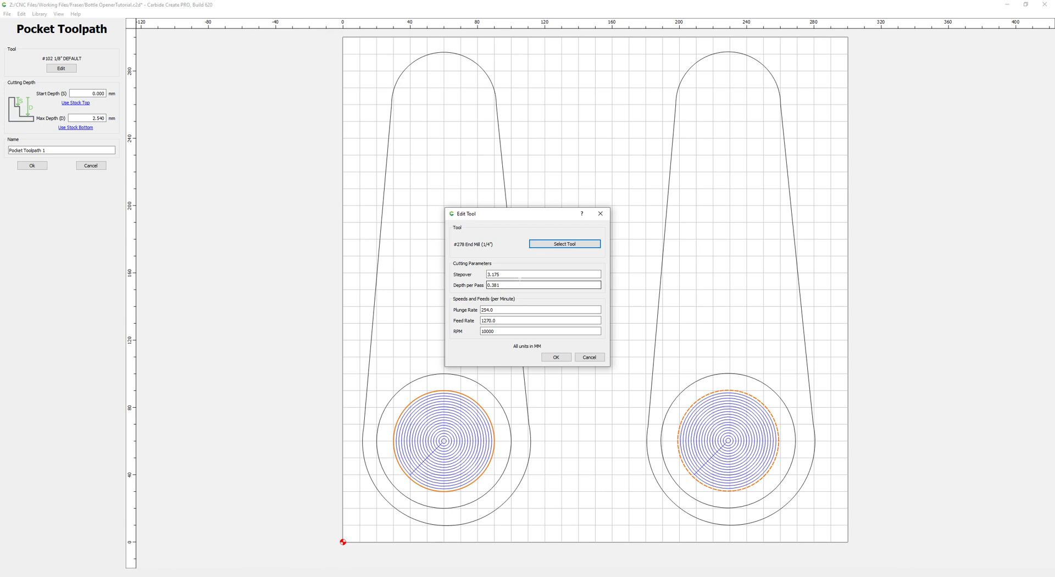
# Set the pocket tool's depth per pass to 1.5 mm and accept the tool settings.
pyautogui.click(519, 285)
pyautogui.moveTo(518, 286); pyautogui.dragTo(460, 288)
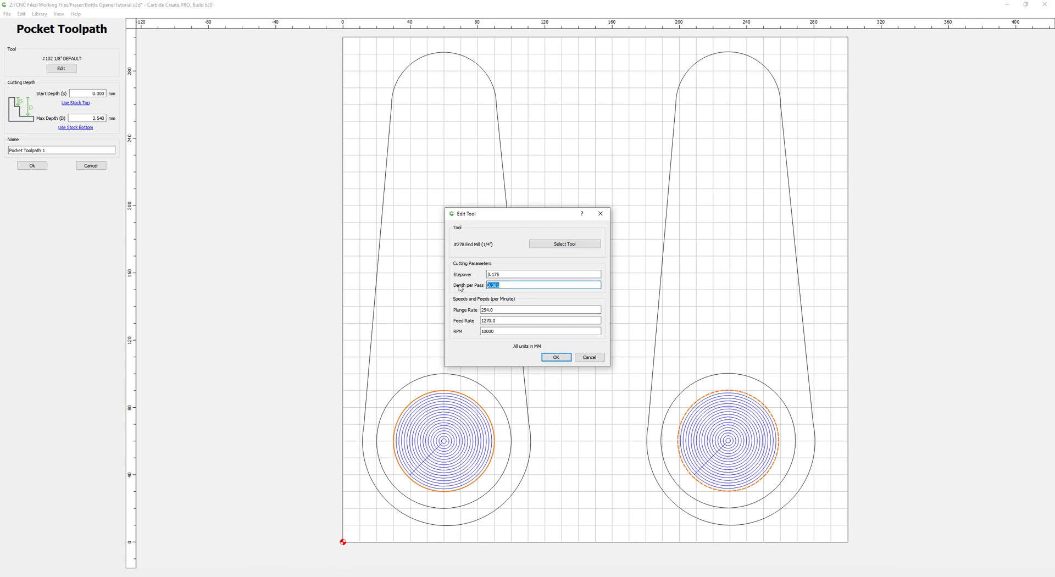
pyautogui.write('1.5')
pyautogui.click(557, 357)
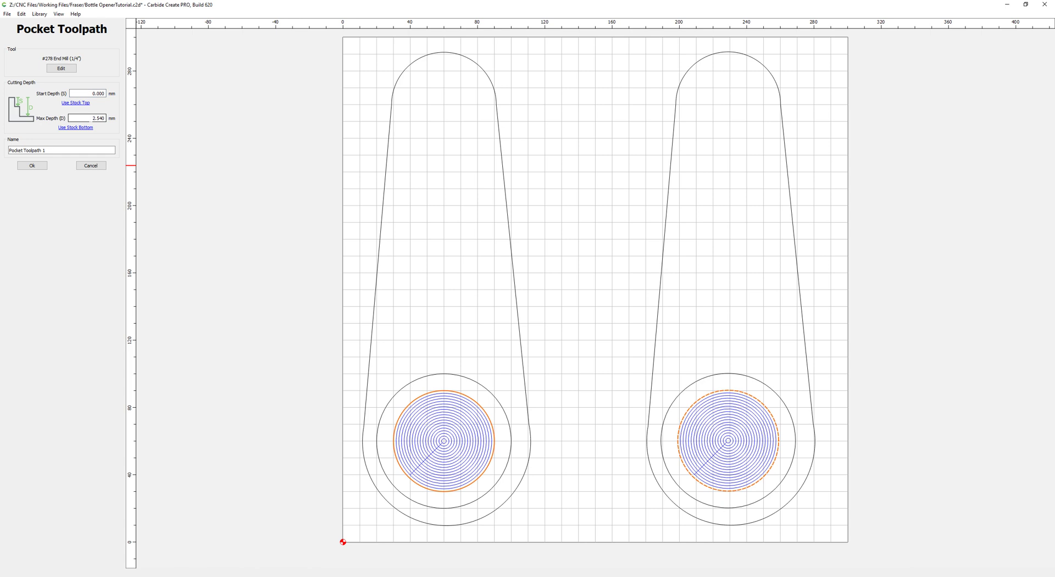
# Set the pocket's max depth to 4 mm, name the toolpath BottleTop and create it.
pyautogui.moveTo(93, 118); pyautogui.dragTo(118, 122)
pyautogui.write('4')
pyautogui.moveTo(45, 150); pyautogui.dragTo(2, 150)
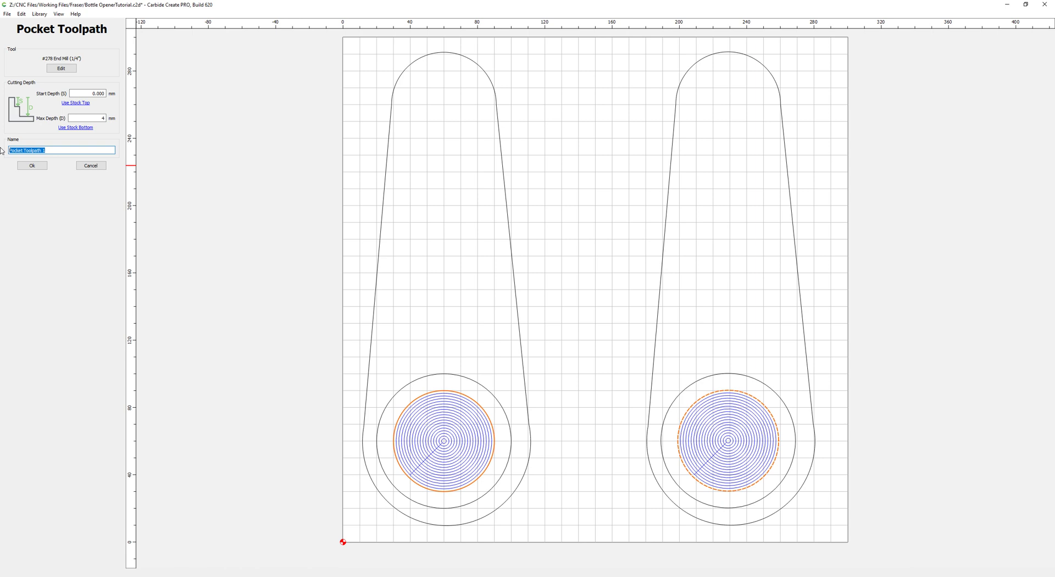
pyautogui.write('BottleTop')
pyautogui.click(32, 166)
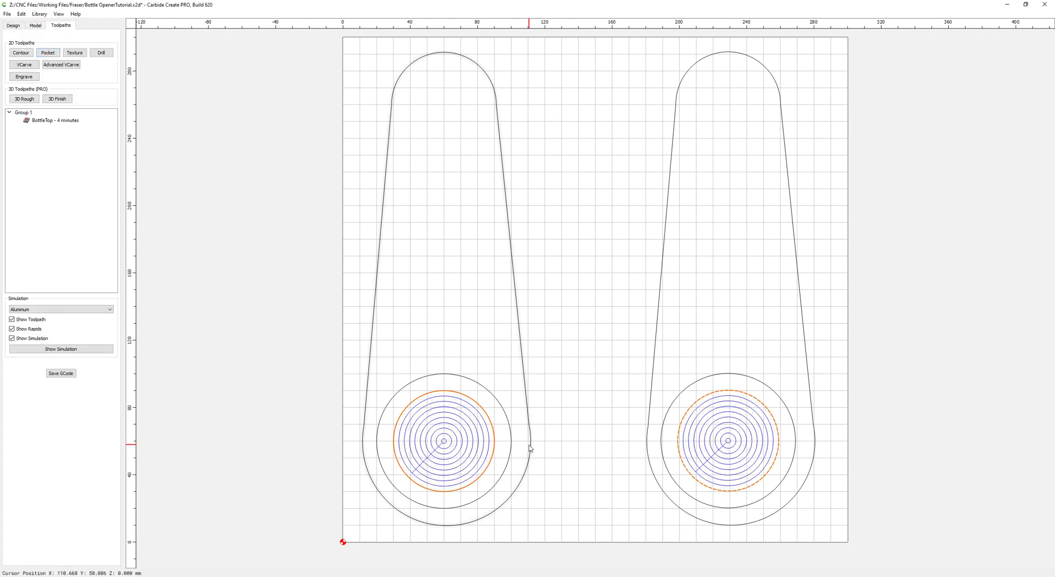
# Create a pocket toolpath named Insert on the two larger circles around the first pockets, with a max depth of 2 mm.
pyautogui.click(512, 453)
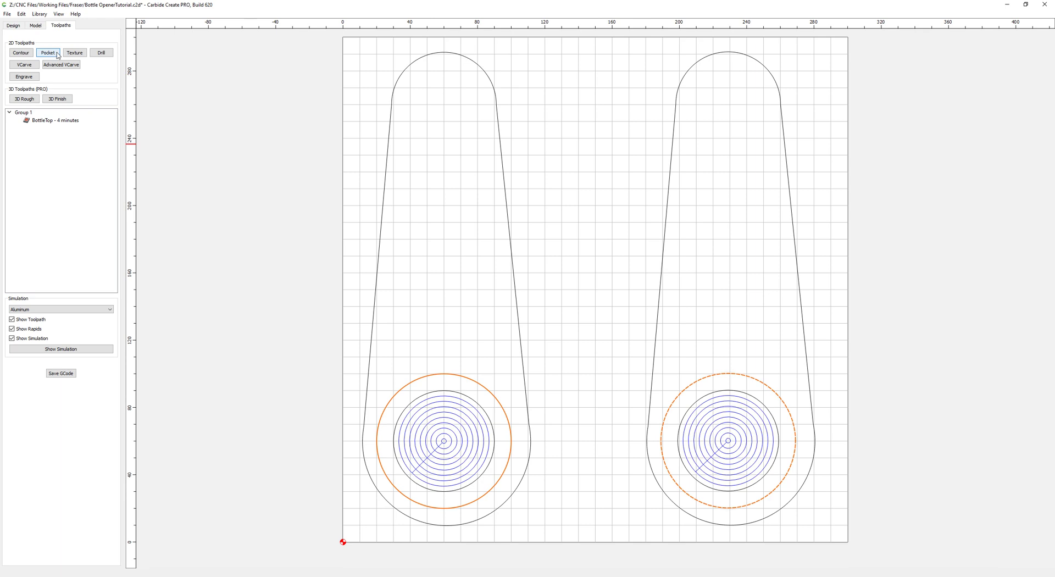
pyautogui.click(49, 53)
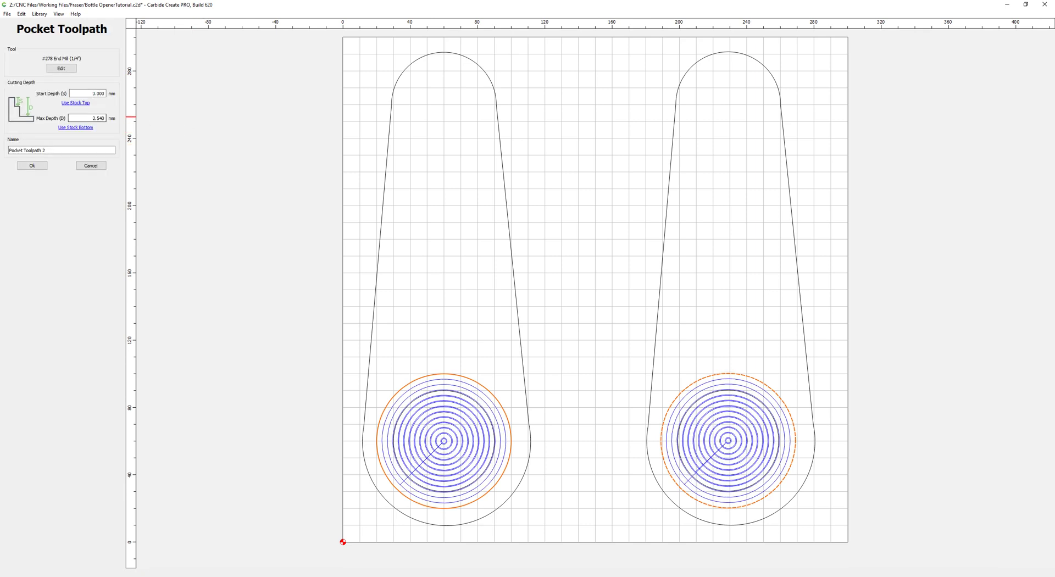
pyautogui.click(86, 129)
pyautogui.doubleClick(93, 119)
pyautogui.write('2')
pyautogui.press('Tab')
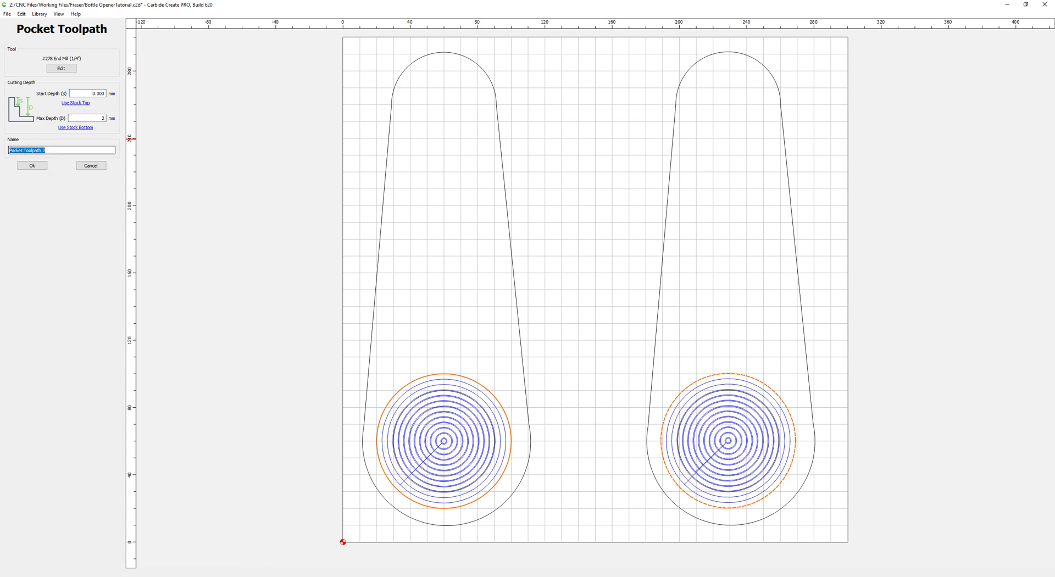
pyautogui.write('1')
pyautogui.click(24, 167)
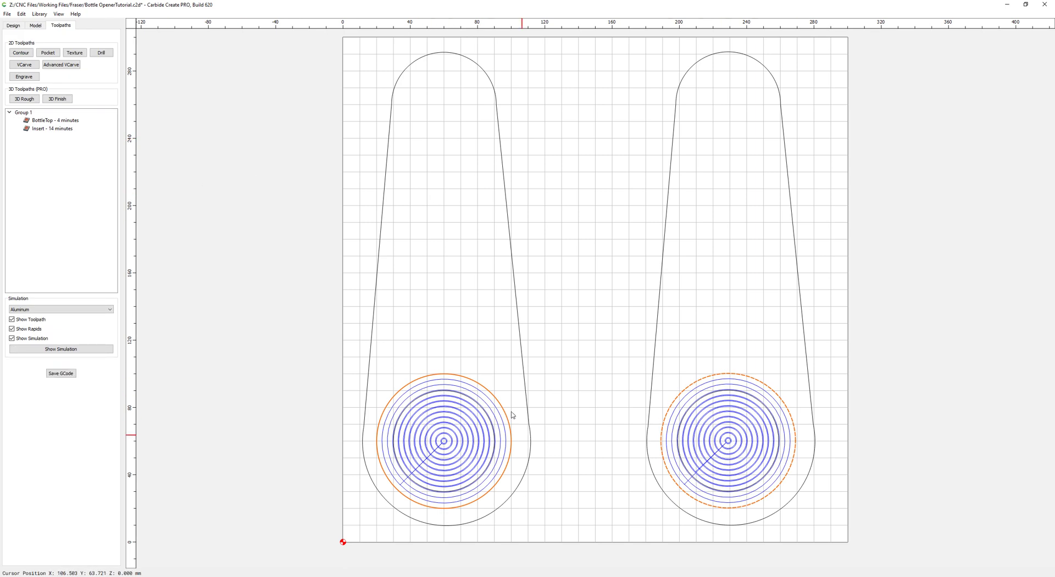
# Start a contour toolpath on both bottle opener outlines, with Outside / Right offset and max depth at the stock bottom.
pyautogui.click(387, 165)
pyautogui.keyDown('shift'); pyautogui.click(667, 218); pyautogui.keyUp('shift')
pyautogui.click(21, 53)
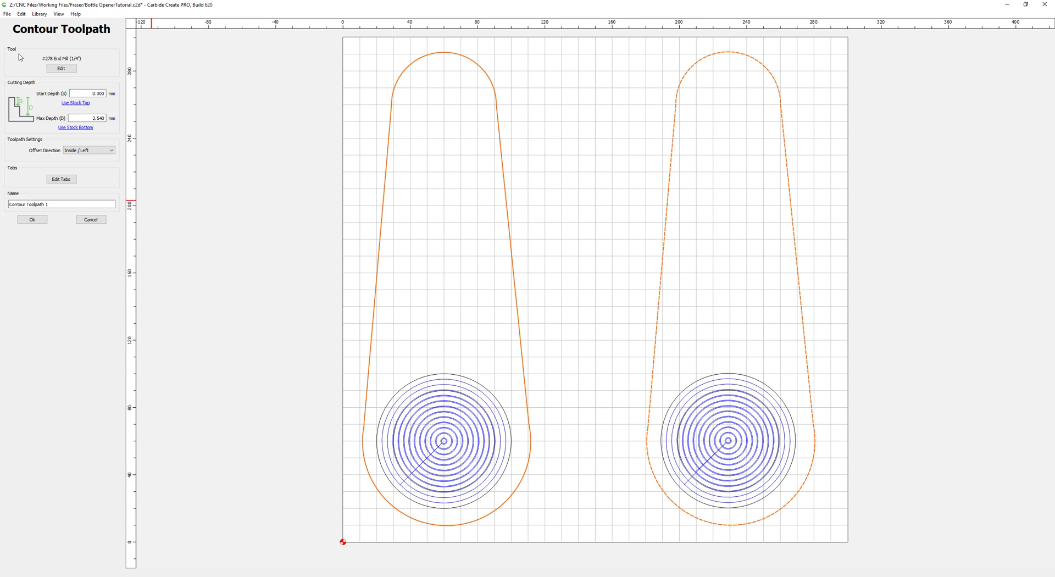
pyautogui.click(112, 150)
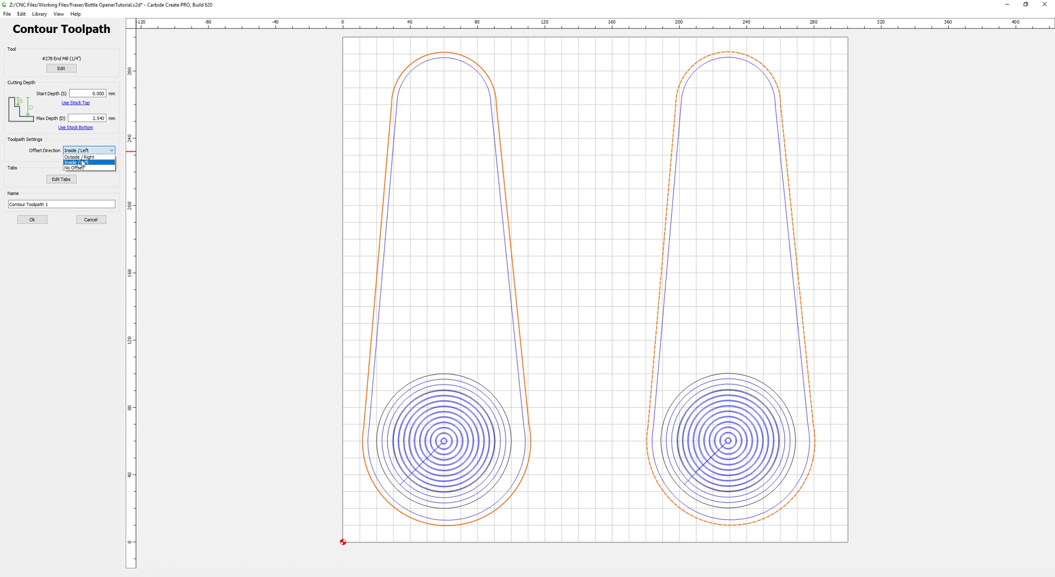
pyautogui.click(83, 158)
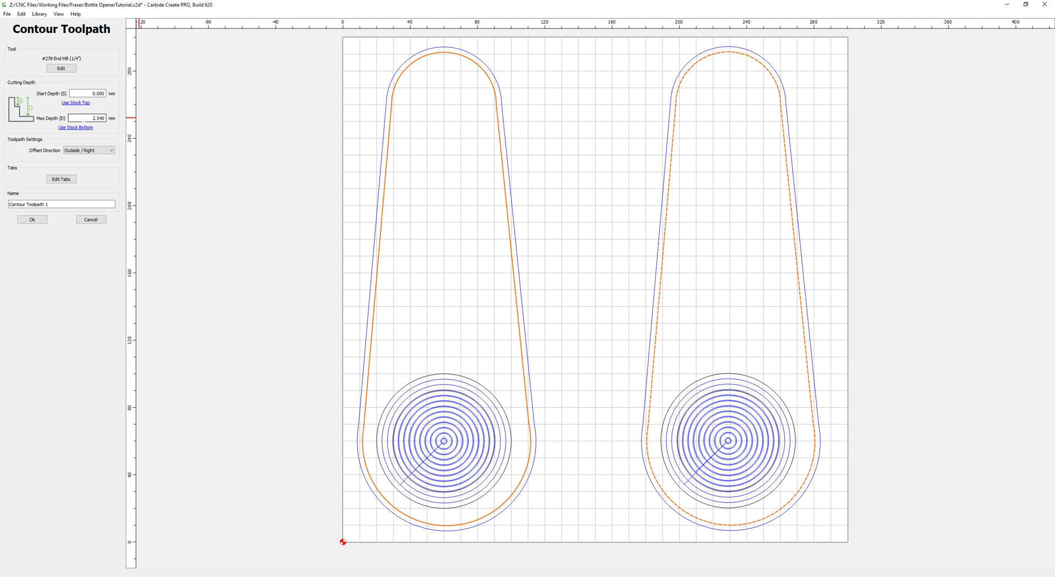
pyautogui.click(76, 128)
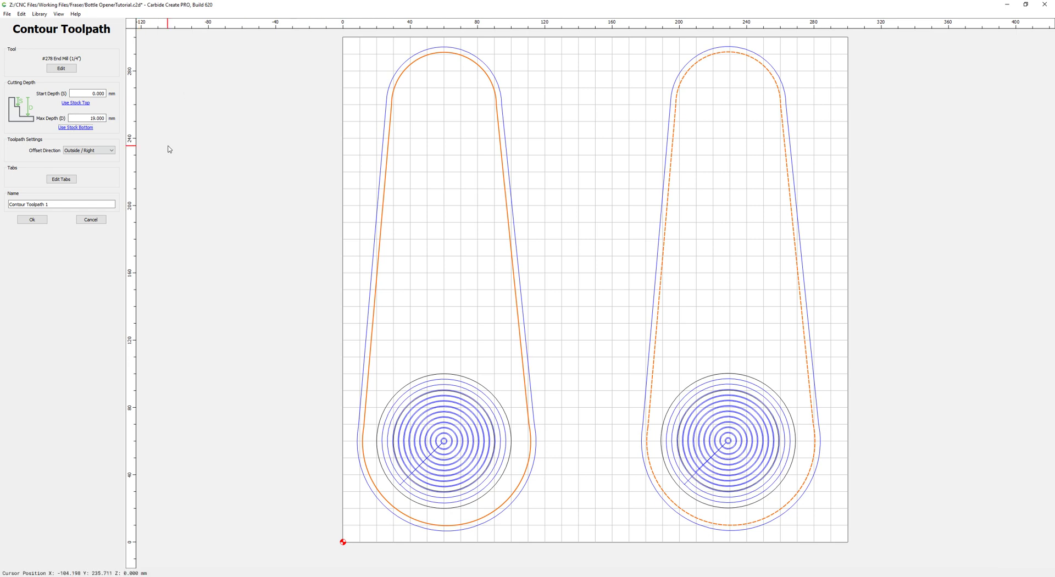
# Add four tabs to the contour, one at the top and bottom of each outline, and set the tab width to 3 mm.
pyautogui.click(61, 180)
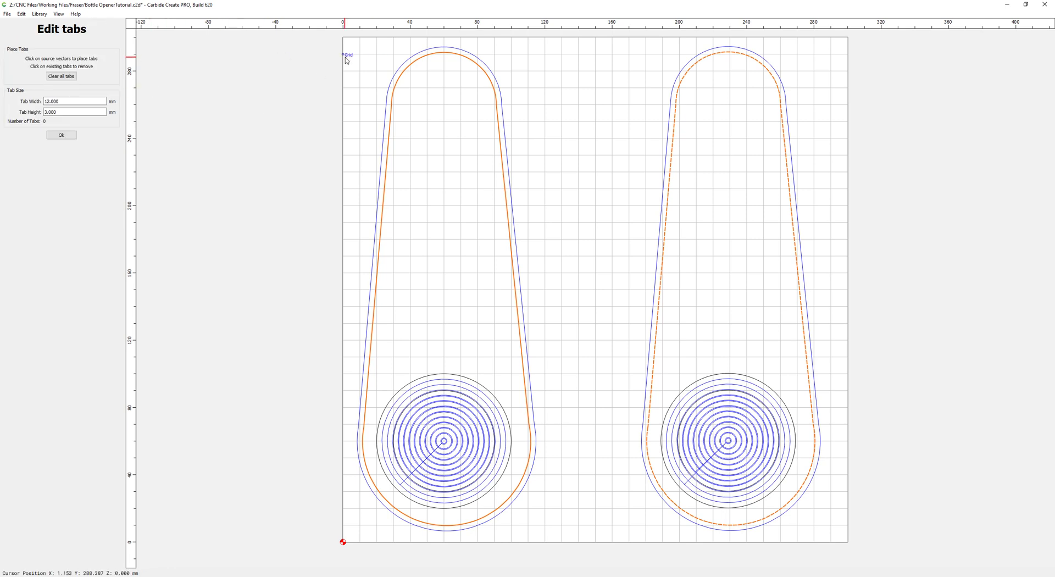
pyautogui.click(445, 52)
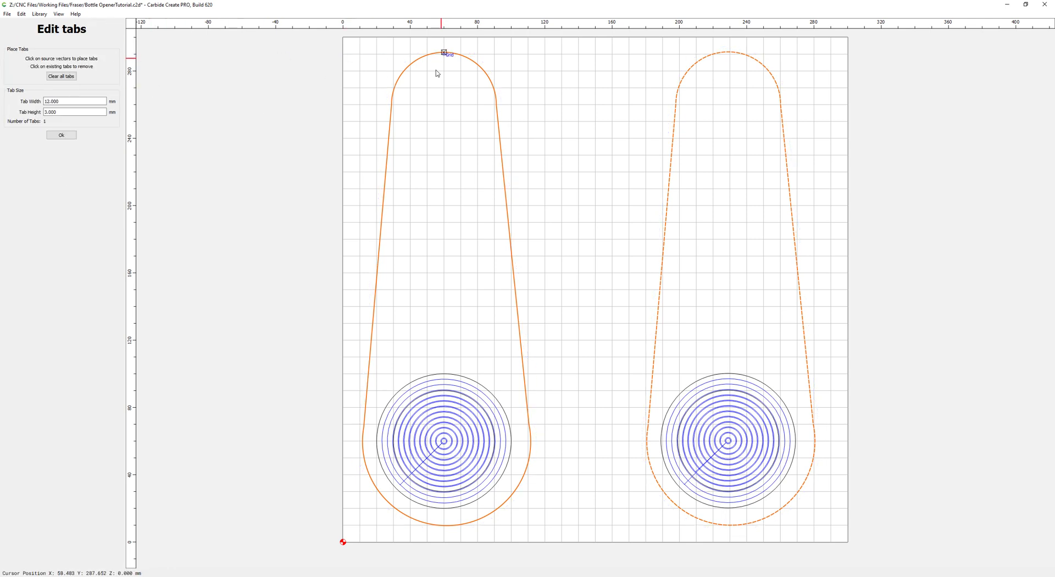
pyautogui.click(444, 525)
pyautogui.click(730, 526)
pyautogui.click(730, 52)
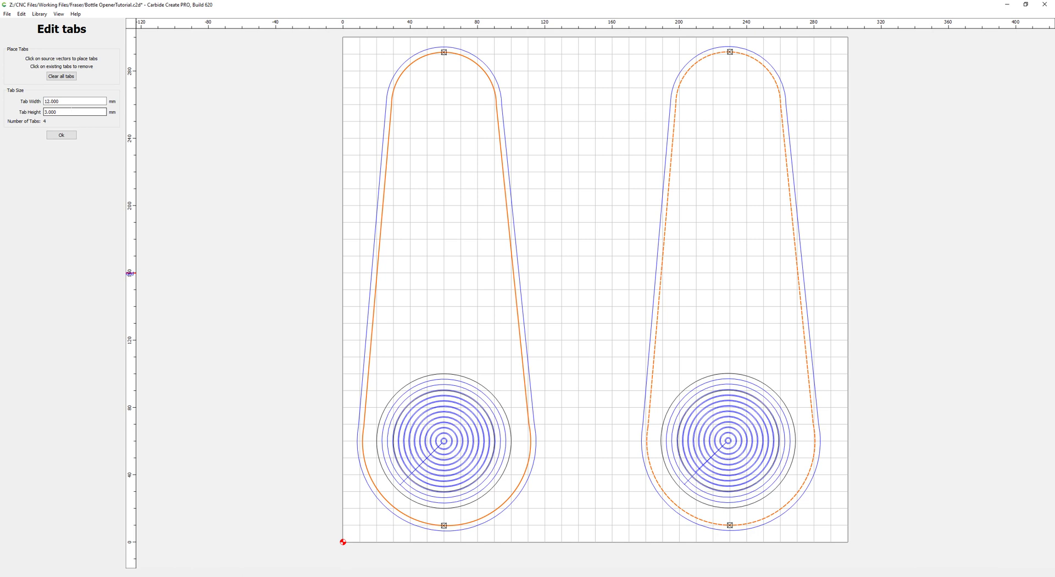
pyautogui.moveTo(61, 102); pyautogui.dragTo(30, 101)
pyautogui.write('3')
pyautogui.click(61, 135)
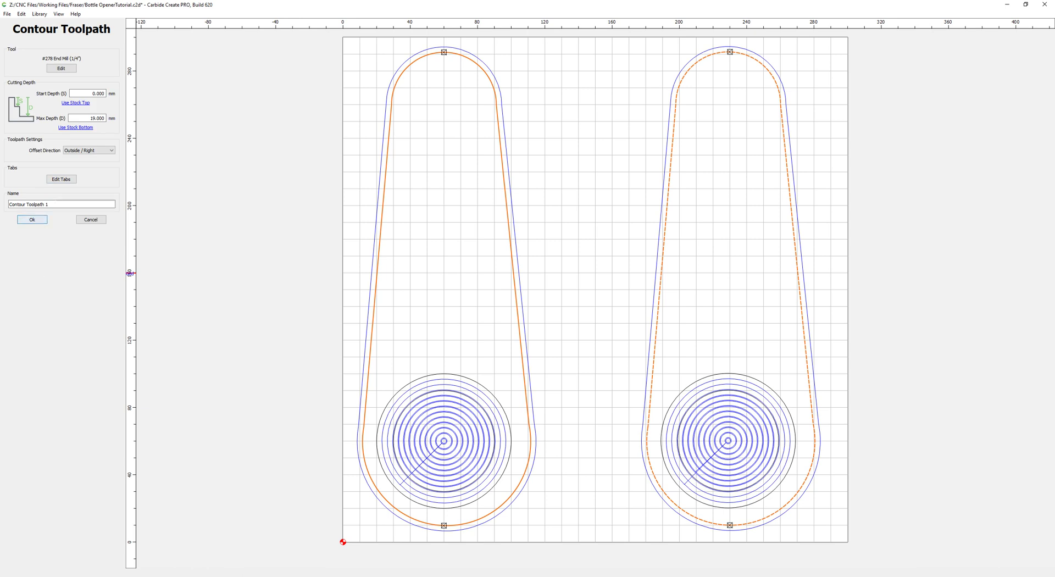
# Name the contour toolpath CutOut and create it.
pyautogui.moveTo(60, 204); pyautogui.dragTo(1, 192)
pyautogui.write('CutOut')
pyautogui.click(32, 220)
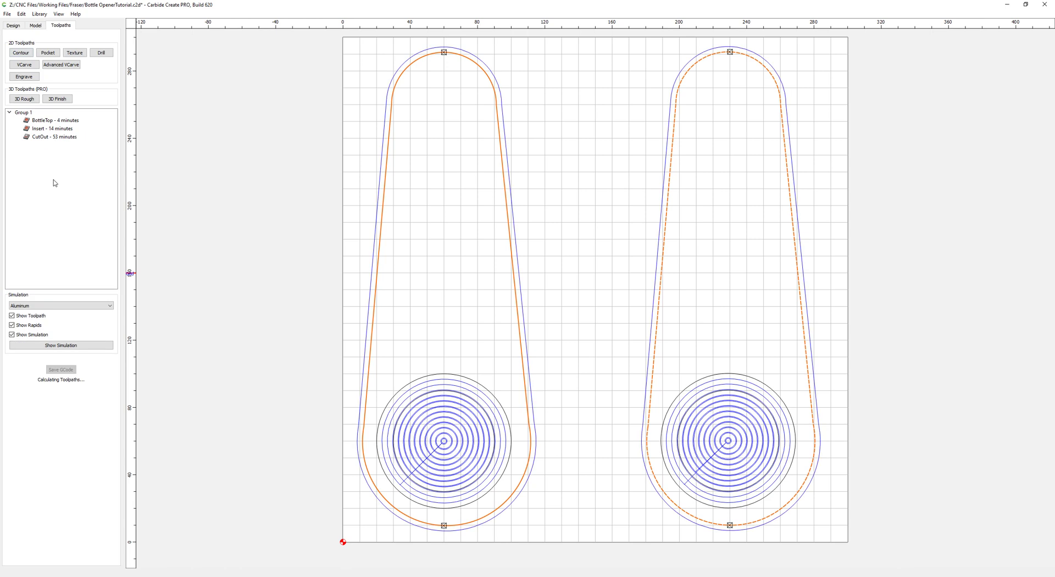
# Edit the CutOut toolpath so that its tool cuts with a depth per pass of 1.5 mm.
pyautogui.rightClick(68, 140)
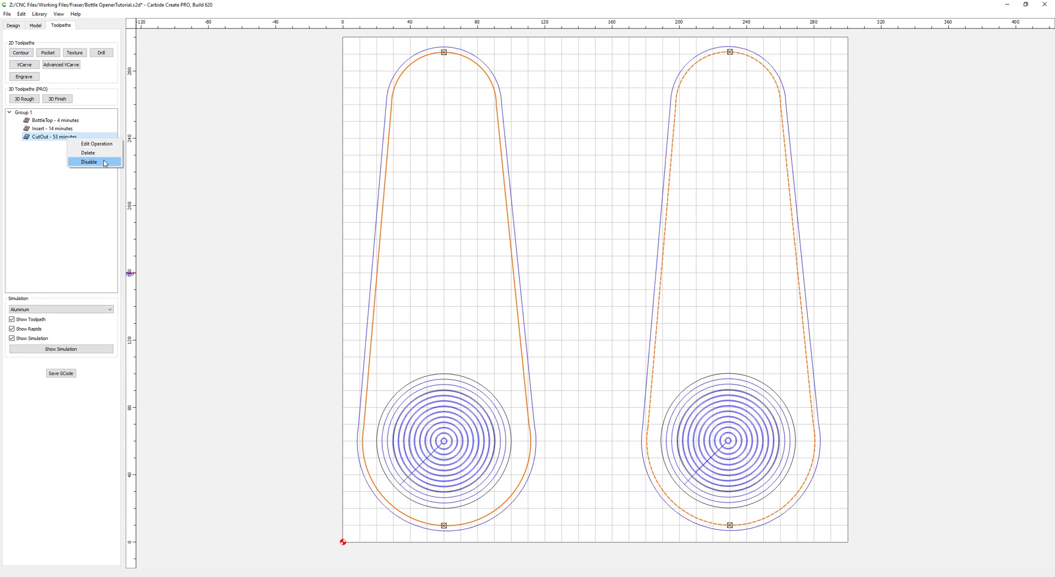
pyautogui.click(96, 144)
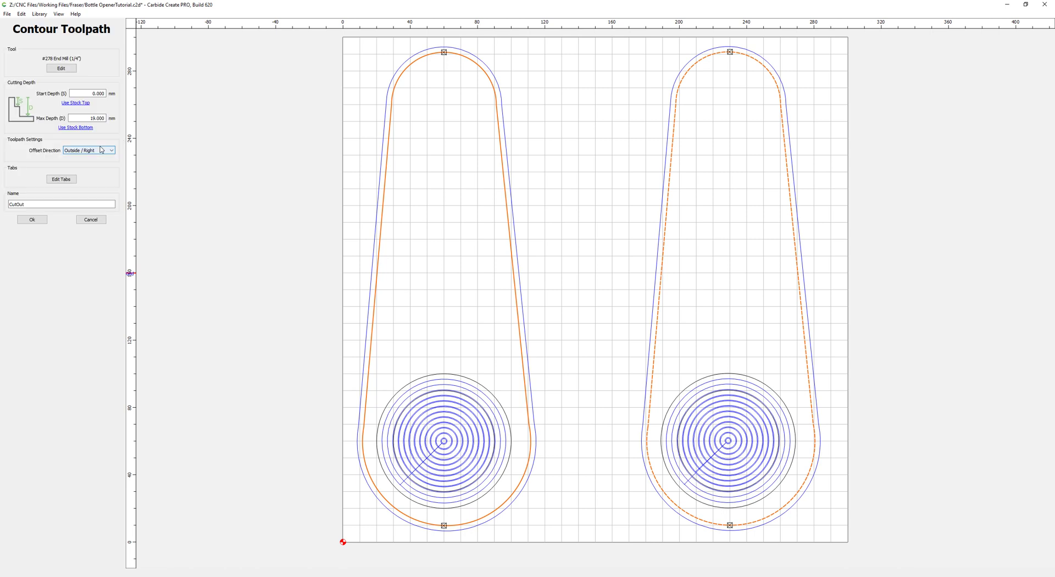
pyautogui.click(57, 70)
pyautogui.click(501, 285)
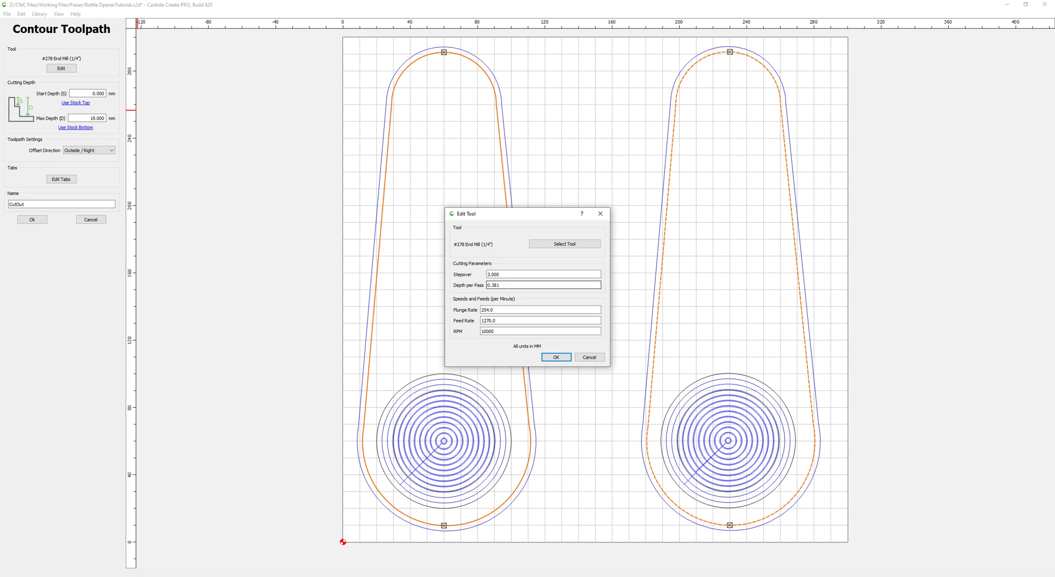
pyautogui.moveTo(508, 286); pyautogui.dragTo(487, 285)
pyautogui.write('1.5')
pyautogui.click(555, 357)
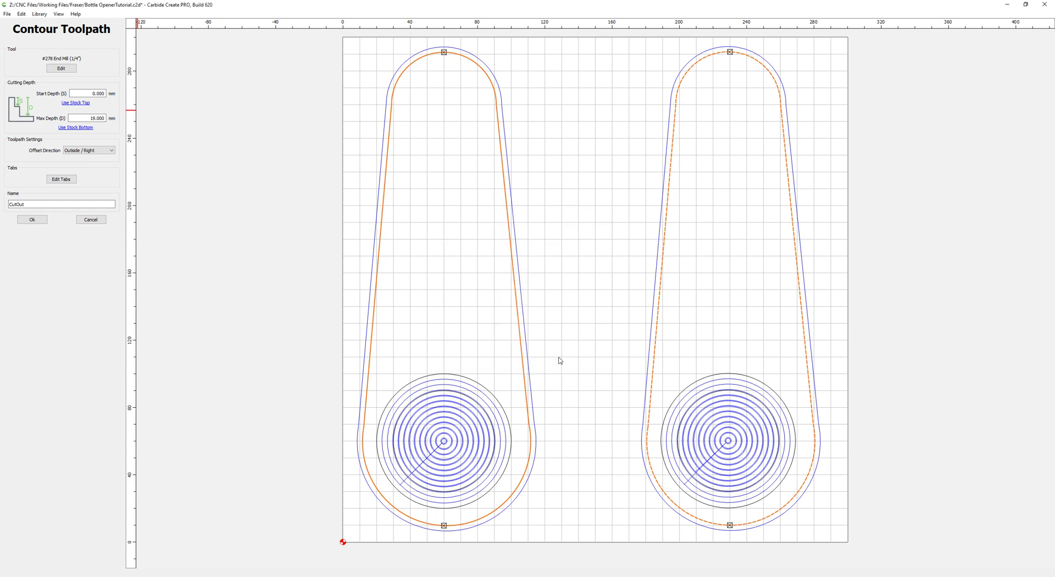
pyautogui.click(33, 221)
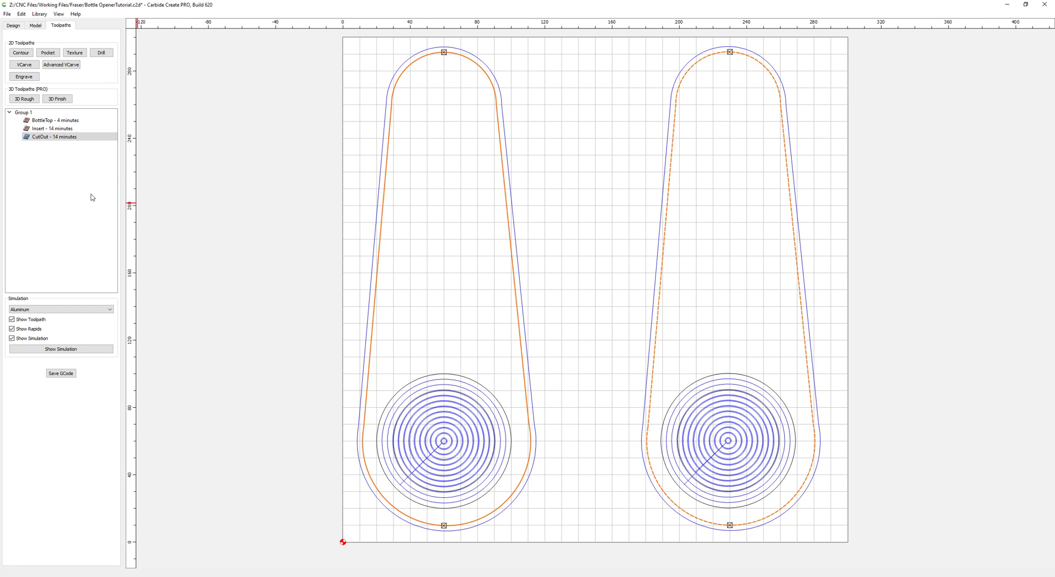
# Simulate the toolpaths in Pine with toolpath lines and rapids hidden, and inspect the cut board from several angles.
pyautogui.click(25, 319)
pyautogui.click(25, 329)
pyautogui.click(63, 312)
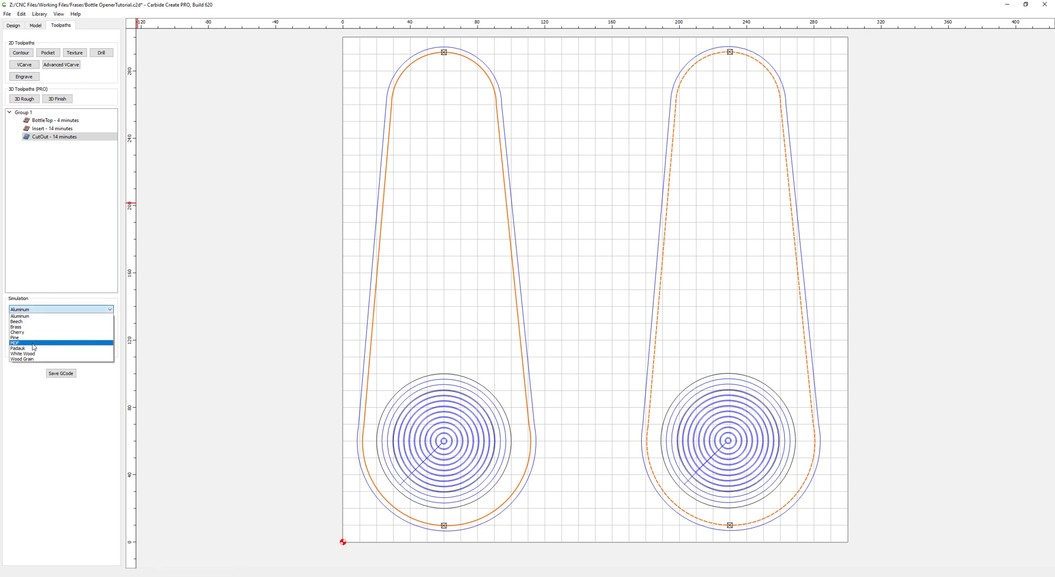
pyautogui.click(31, 338)
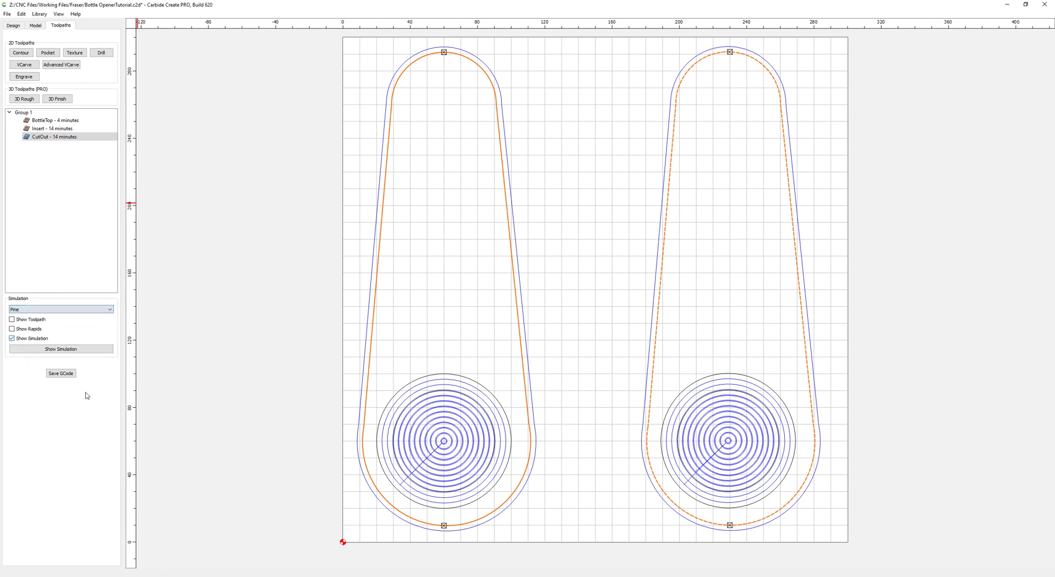
pyautogui.click(72, 349)
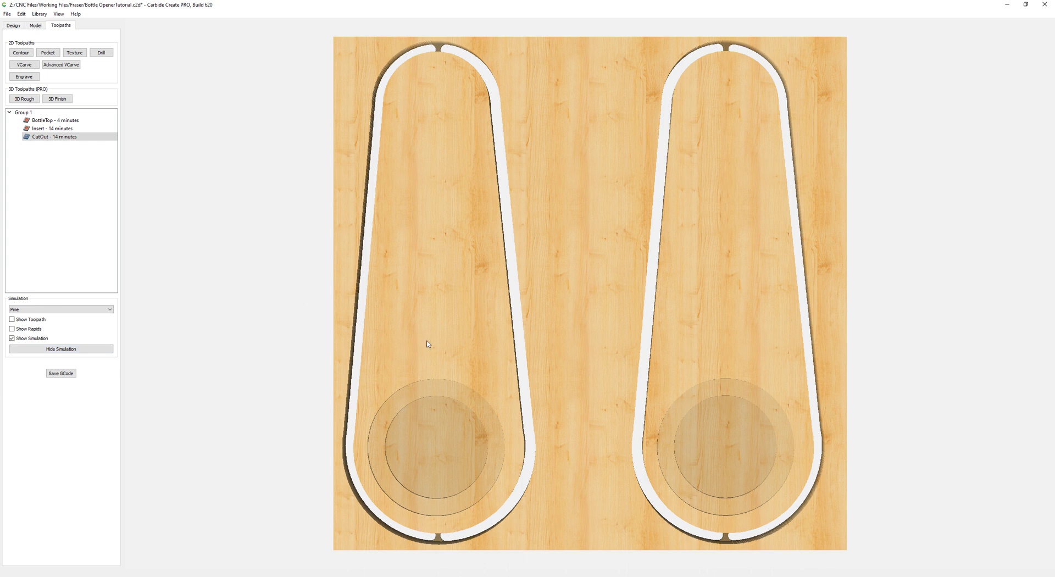
pyautogui.moveTo(582, 412); pyautogui.dragTo(276, 17)
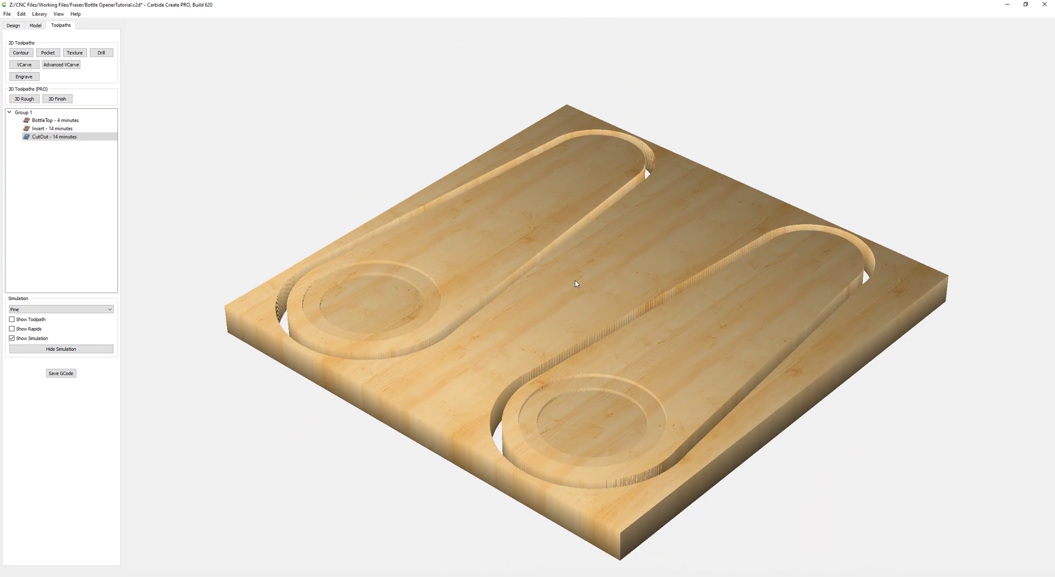
pyautogui.moveTo(634, 363); pyautogui.dragTo(369, 379)
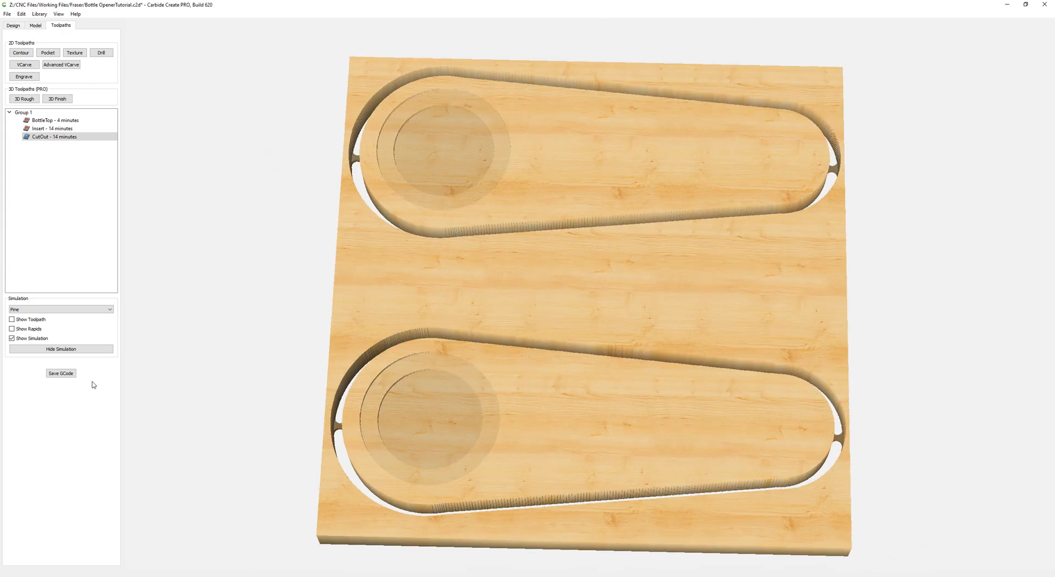
# Open the G-code save dialog and cancel it without saving a file.
pyautogui.click(61, 374)
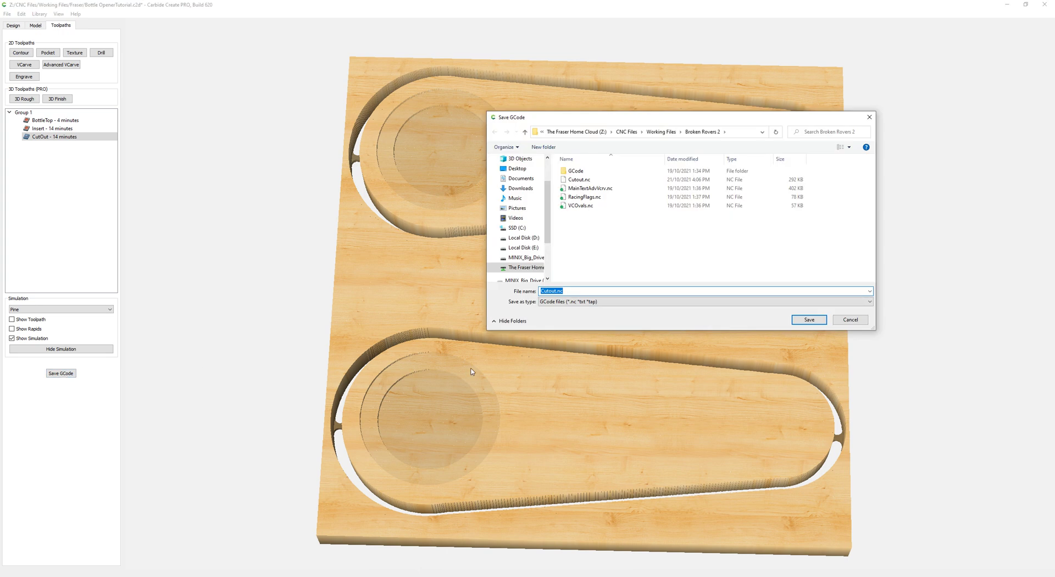
pyautogui.click(850, 320)
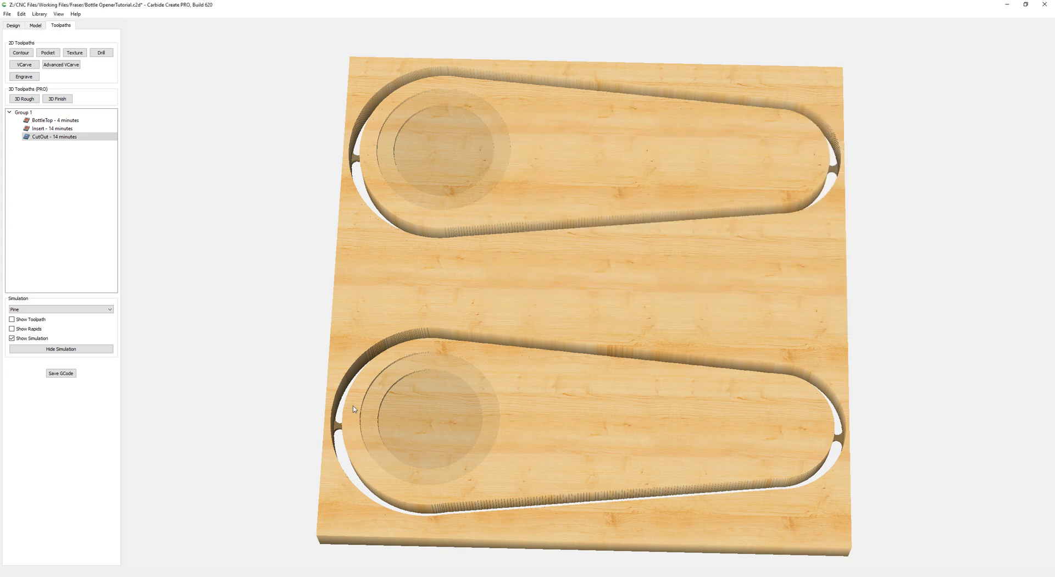